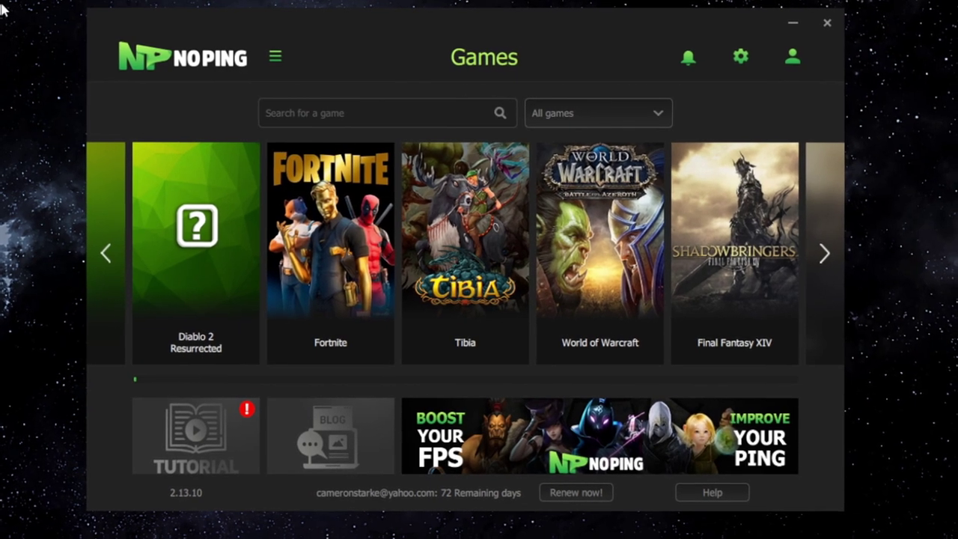
Pick Washington 10 (United States East) as Fortnite's NoPing server and optimize the game.
mouse_move(352, 296)
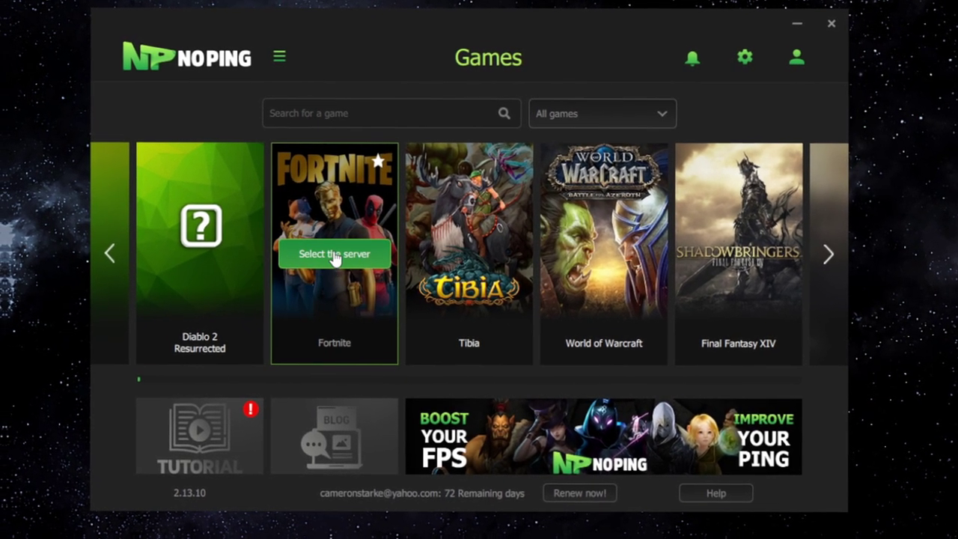
left_click(357, 299)
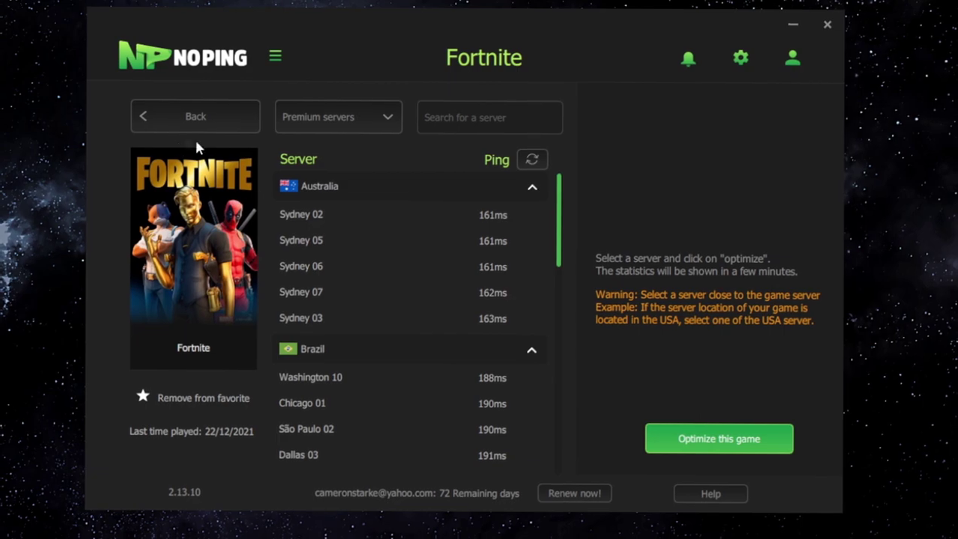
scroll(479, 359, "down", 10)
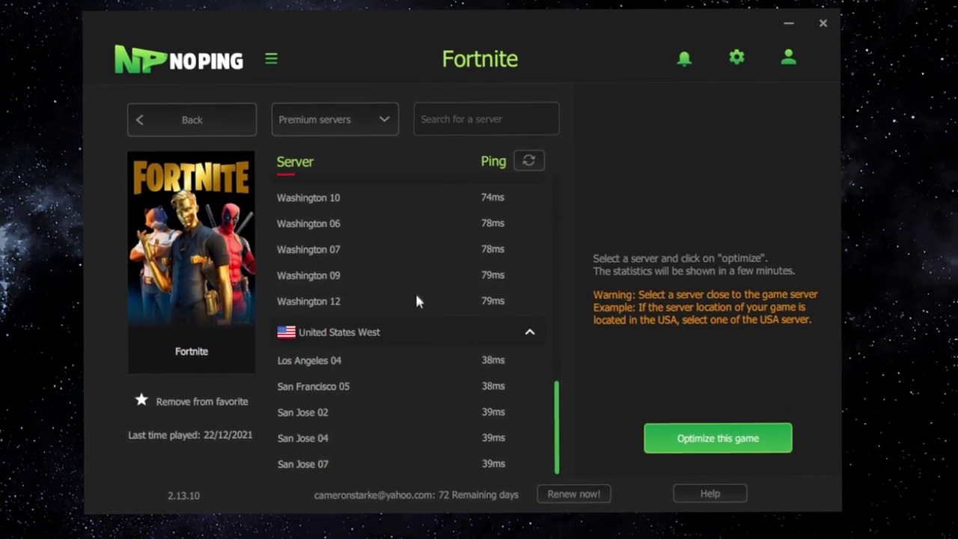
left_click(420, 330)
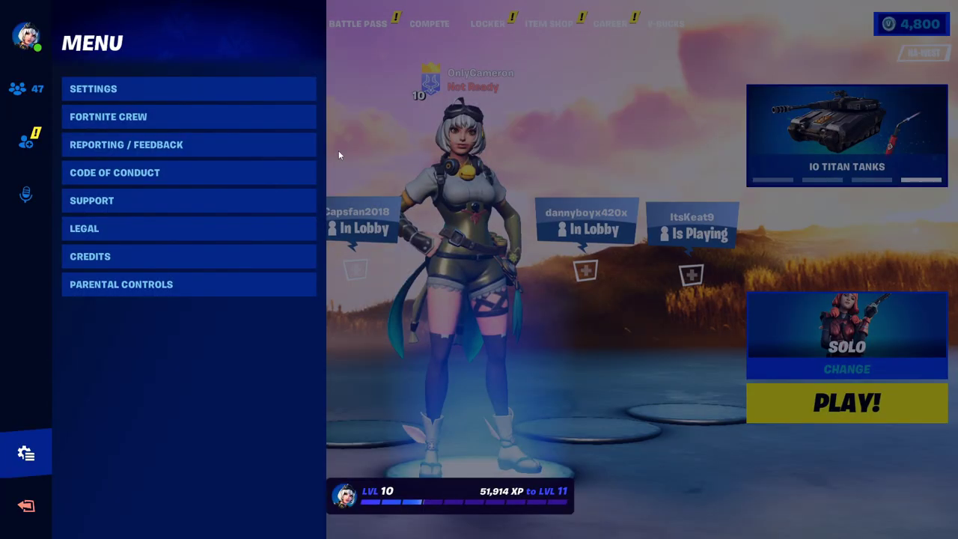
left_click(198, 87)
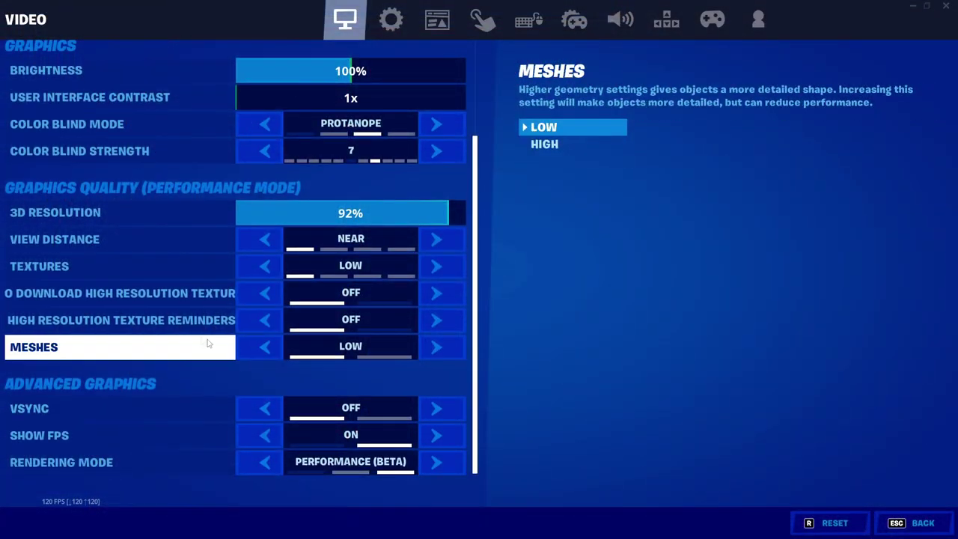
Leave Fortnite's video settings and go back to the lobby.
left_click(915, 522)
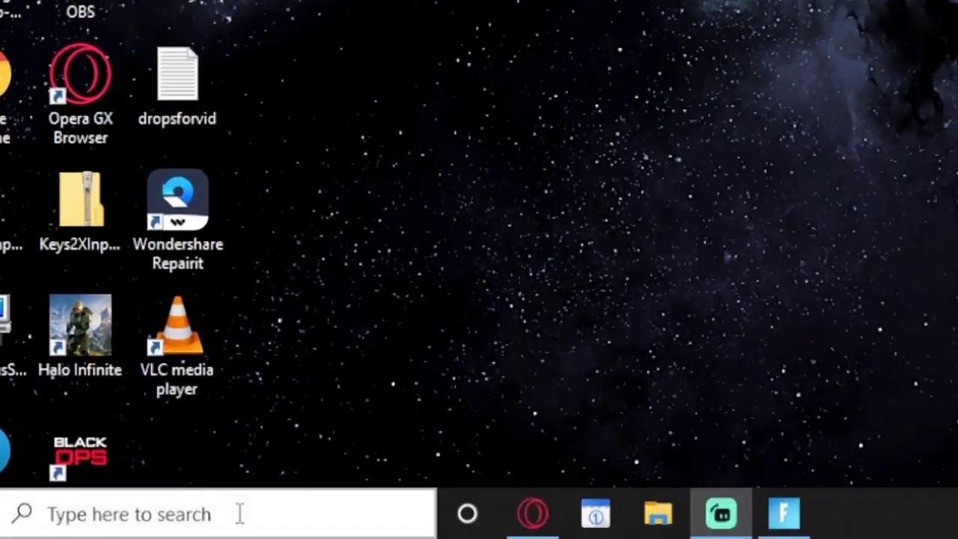
Launch Task Manager by searching 'task' from the taskbar.
left_click(100, 533)
type("tas")
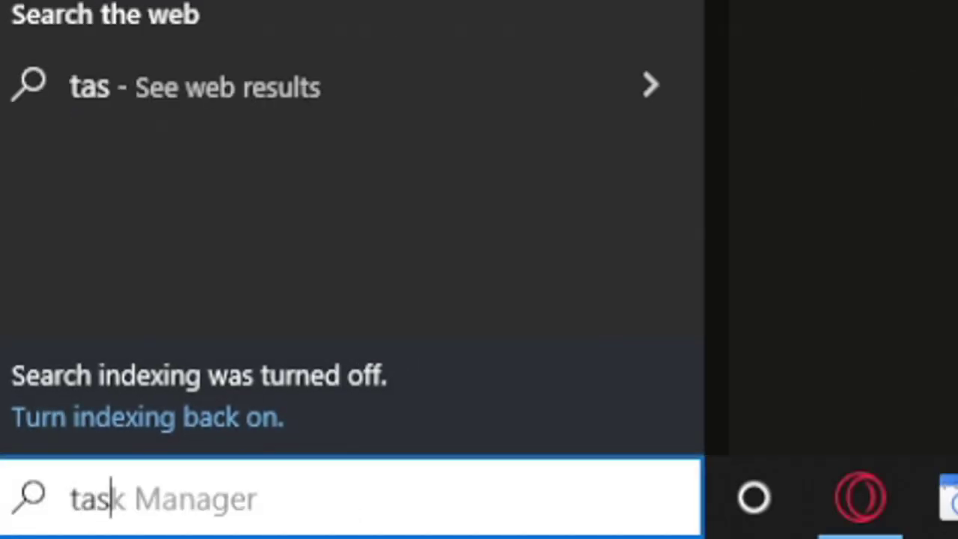
type("k")
key("Return")
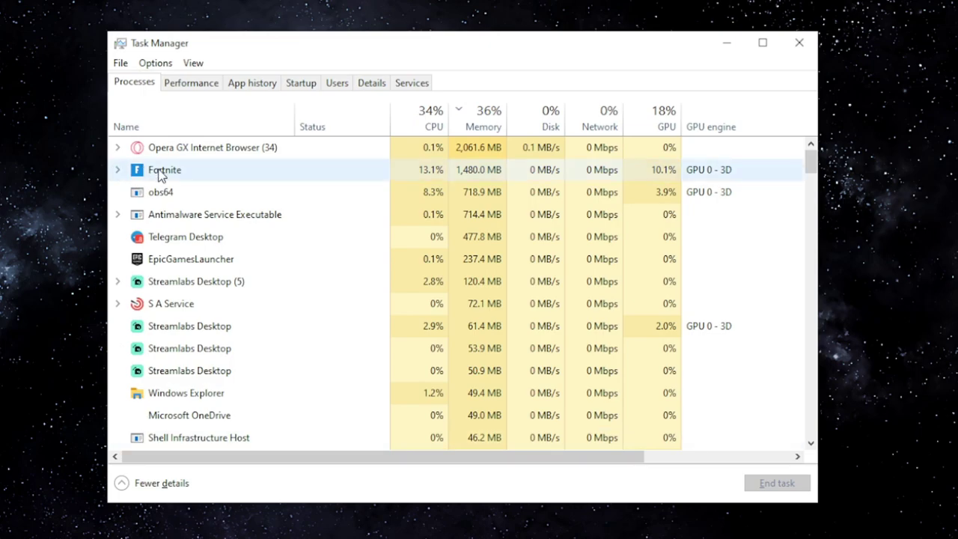
End the EpicGamesLauncher process and check the hidden notification-area icons.
right_click(203, 255)
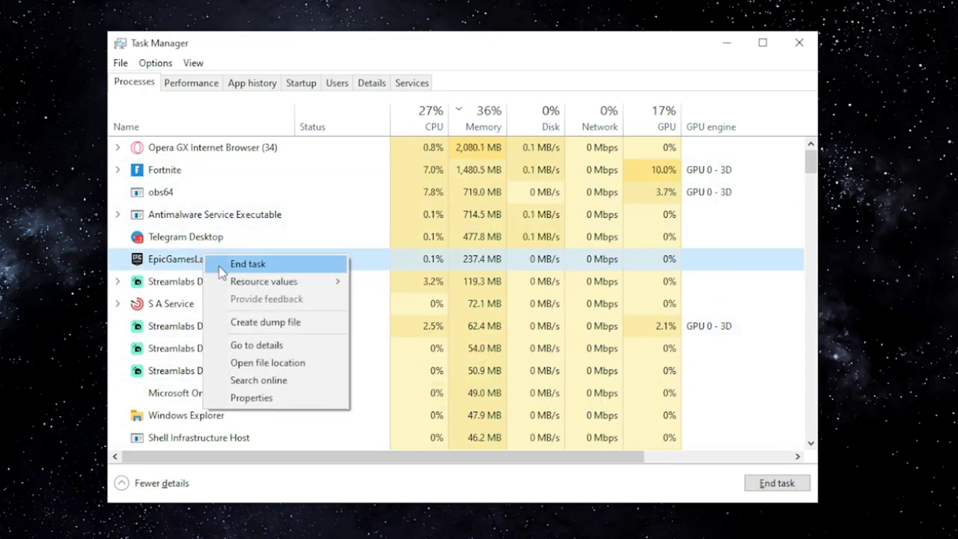
left_click(236, 267)
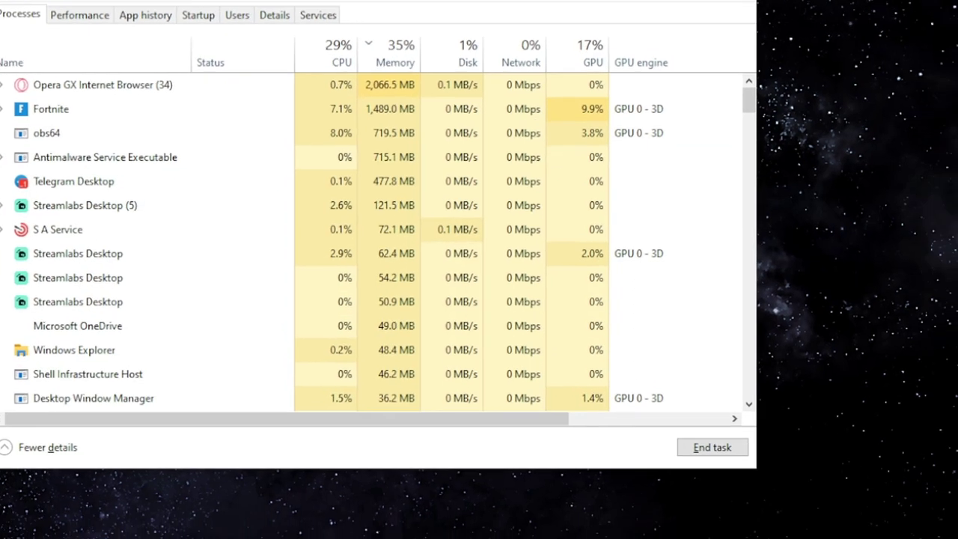
left_click(654, 515)
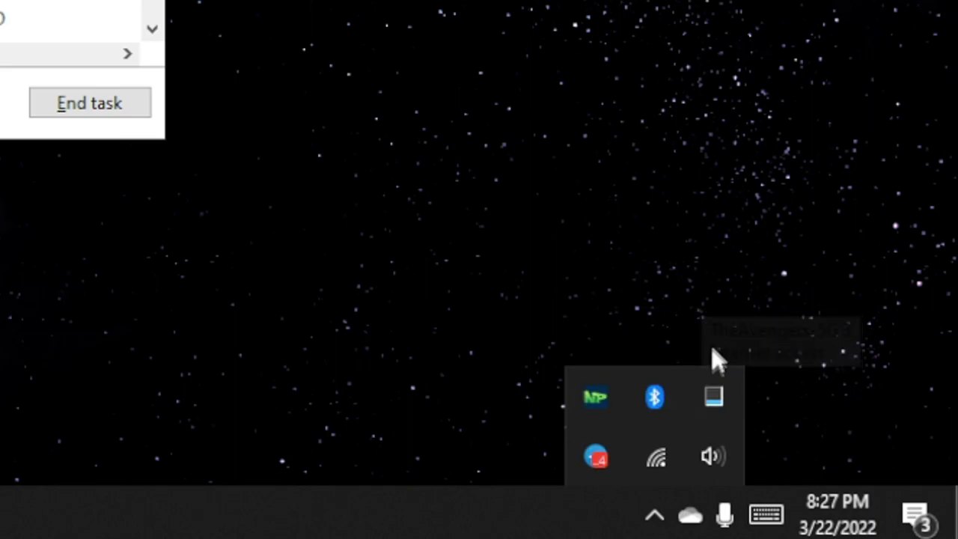
mouse_move(713, 406)
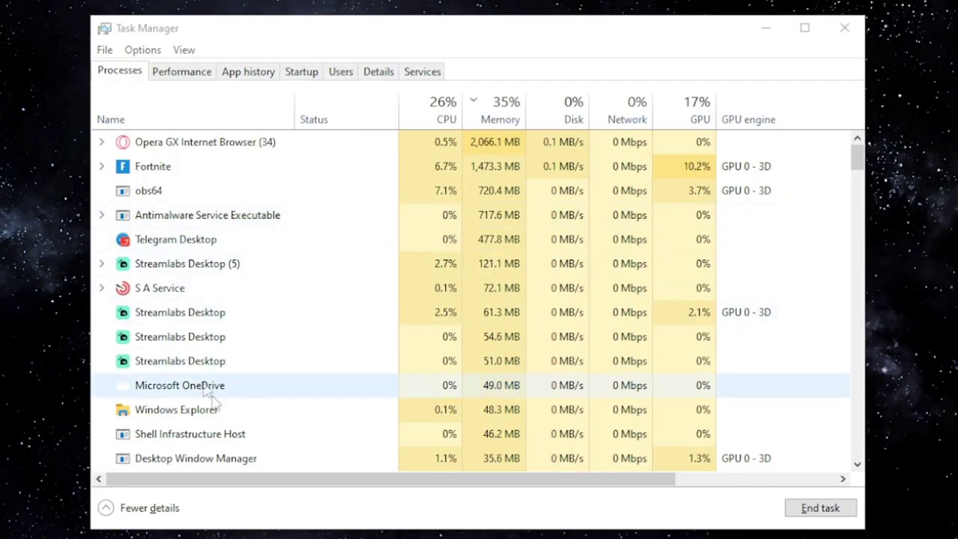
End the Telegram Desktop and Microsoft Office Click-to-Run processes.
right_click(171, 239)
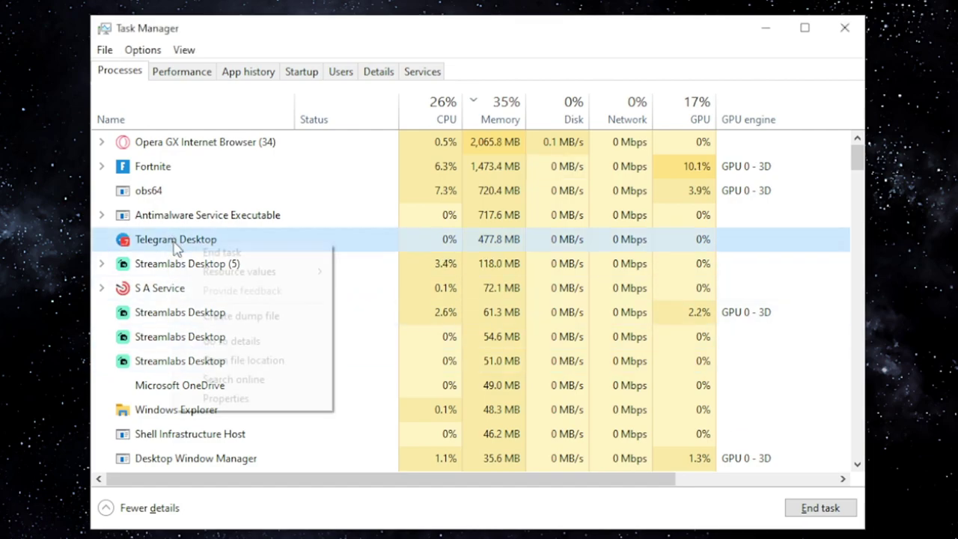
left_click(214, 252)
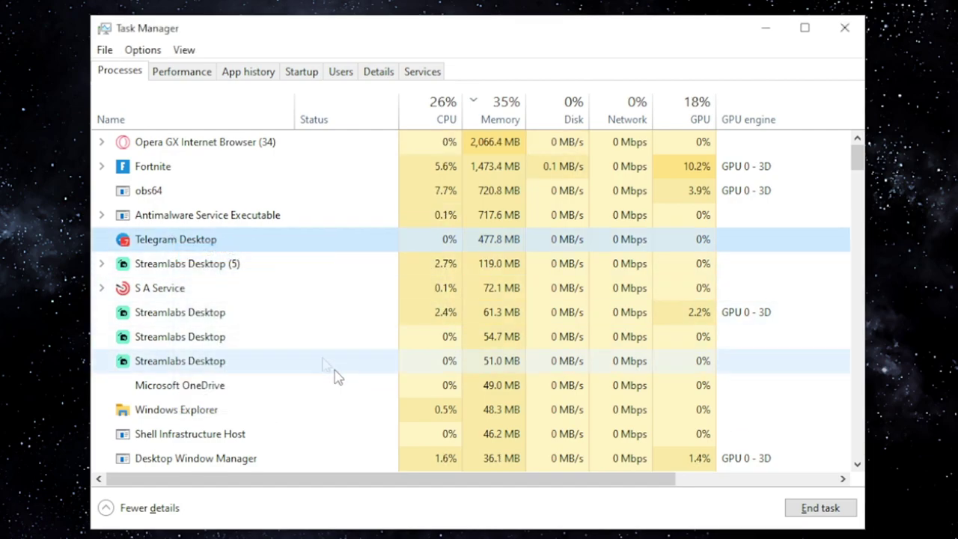
scroll(113, 355, "down", 3)
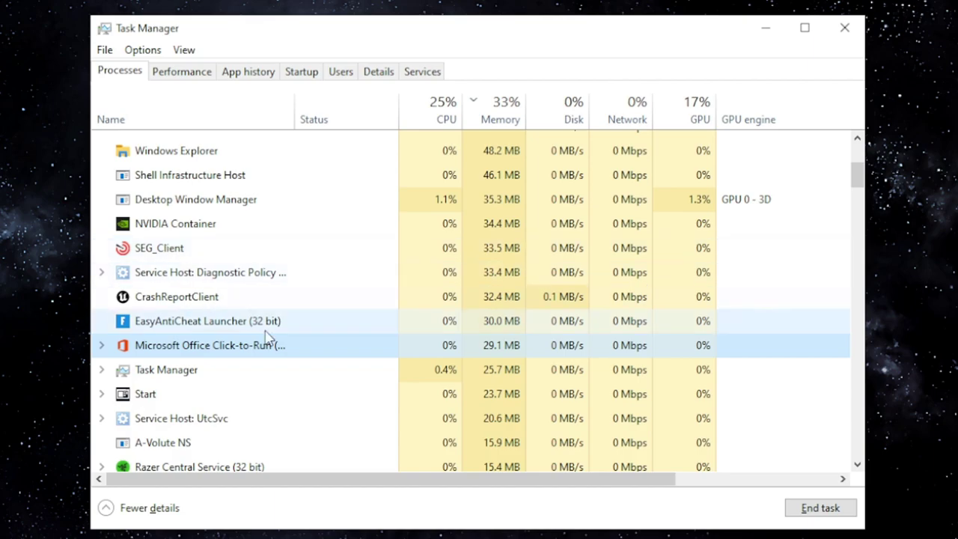
right_click(207, 355)
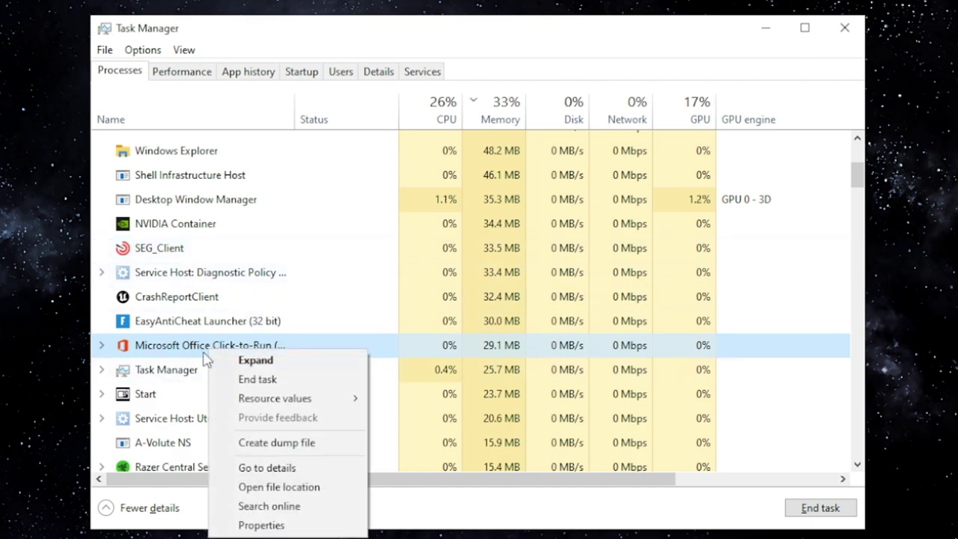
left_click(243, 382)
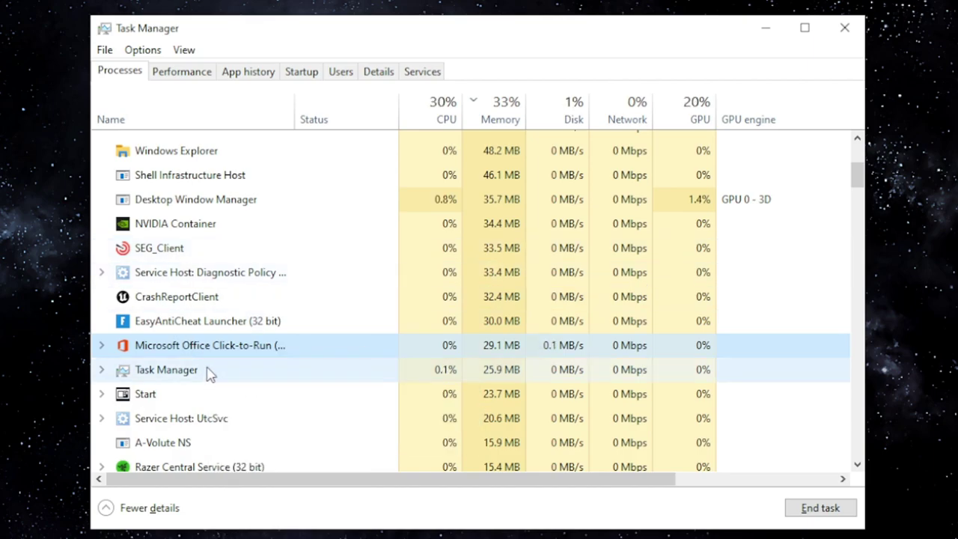
scroll(274, 278, "up", 2)
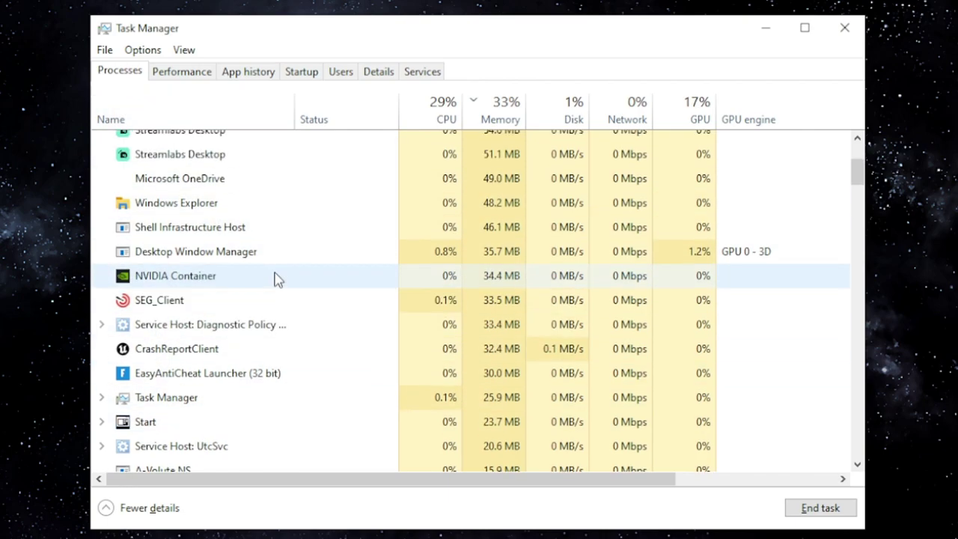
scroll(277, 273, "up", 3)
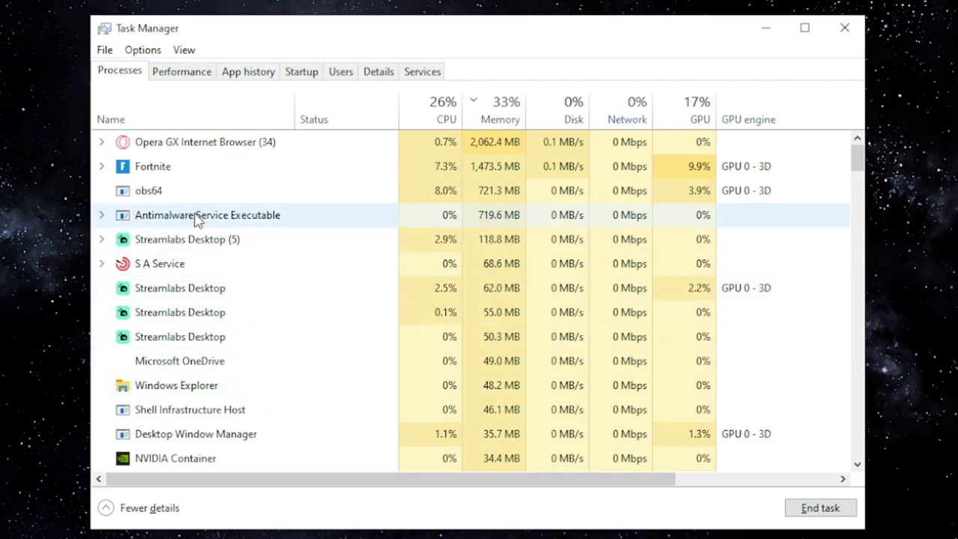
Try ending Antimalware Service Executable and dismiss the 'Access is denied' error.
right_click(727, 379)
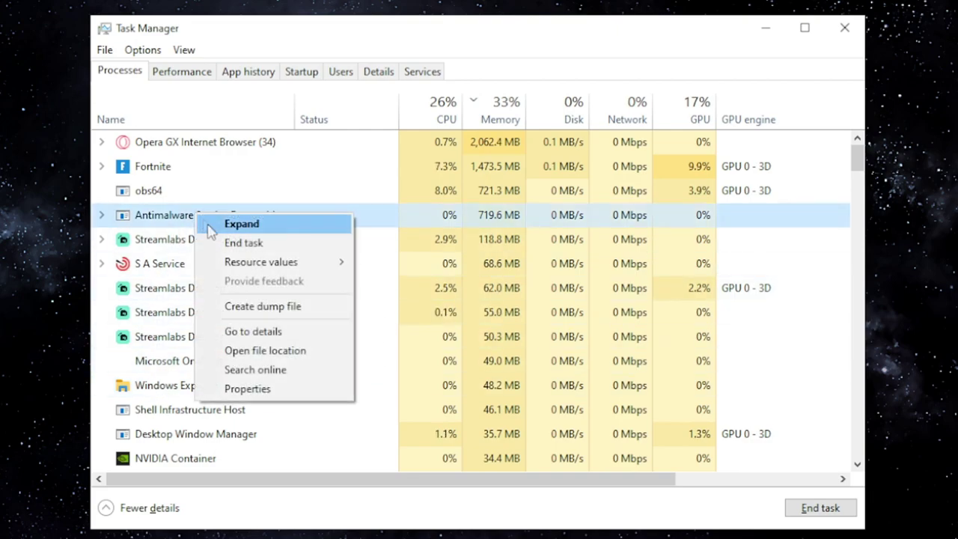
left_click(238, 243)
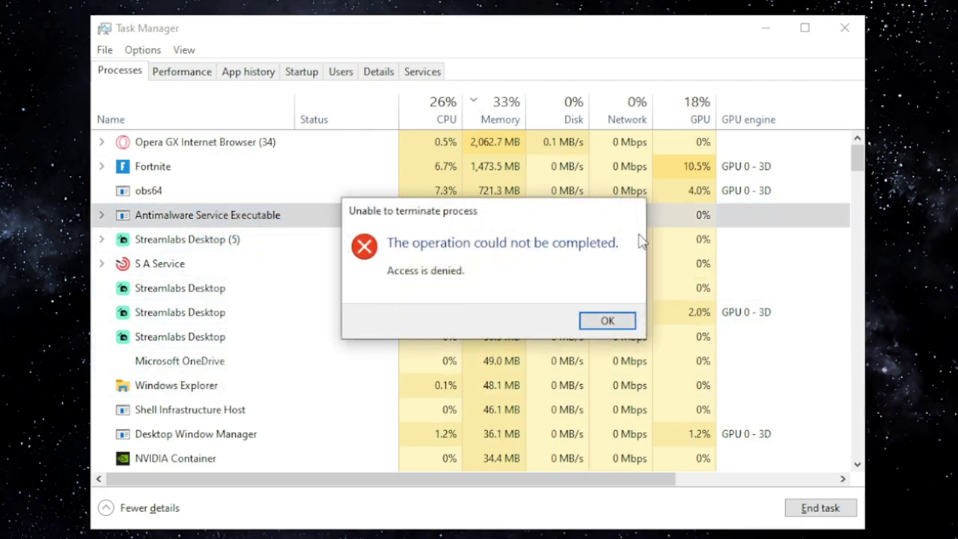
left_click(606, 322)
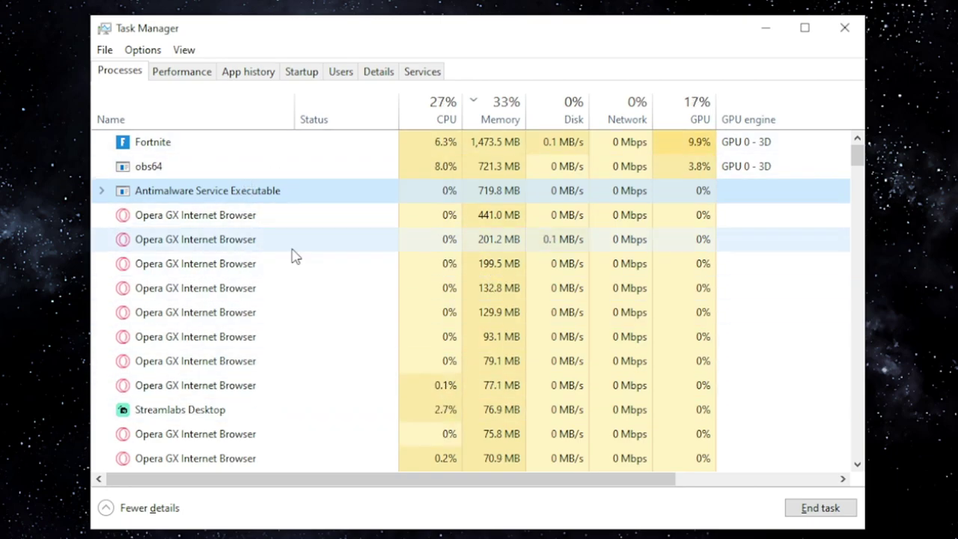
scroll(295, 256, "down", 3)
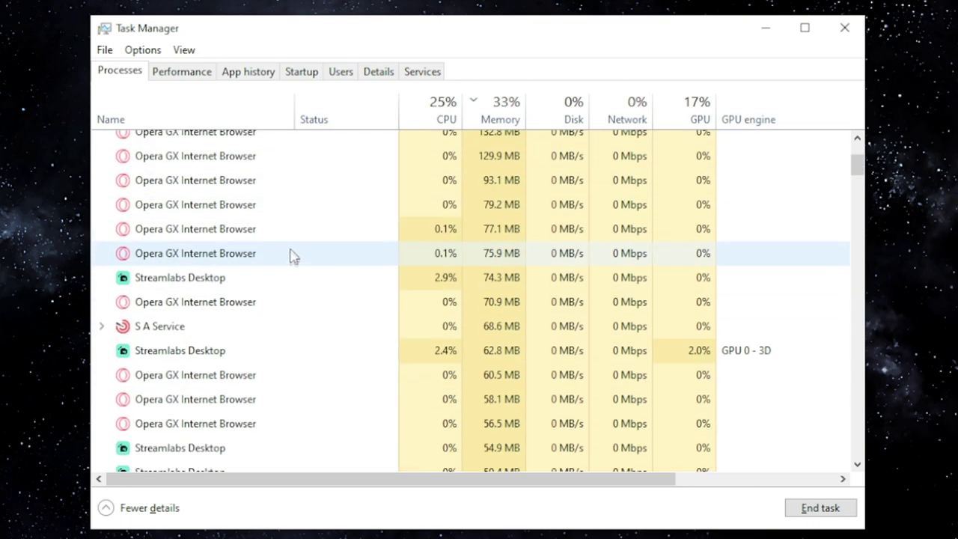
scroll(292, 255, "down", 3)
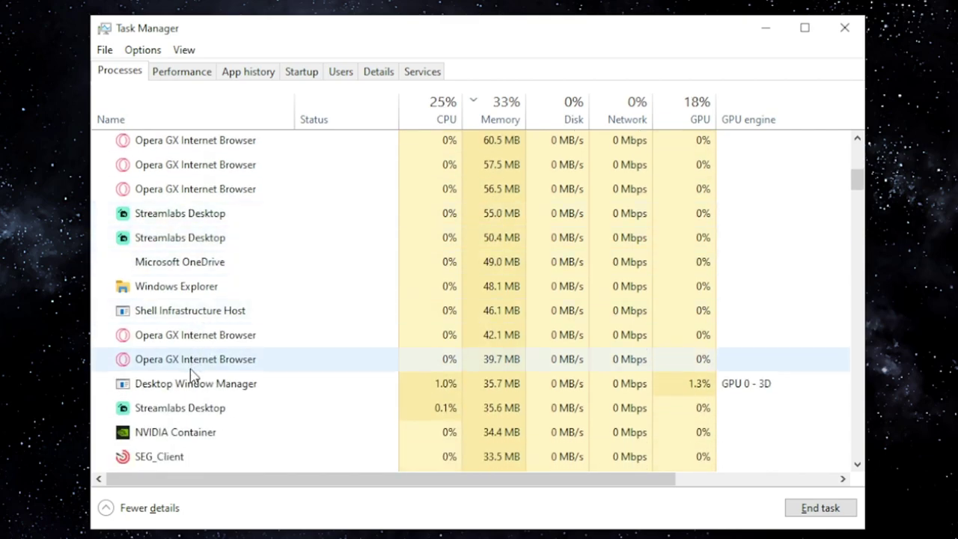
scroll(187, 329, "up", 5)
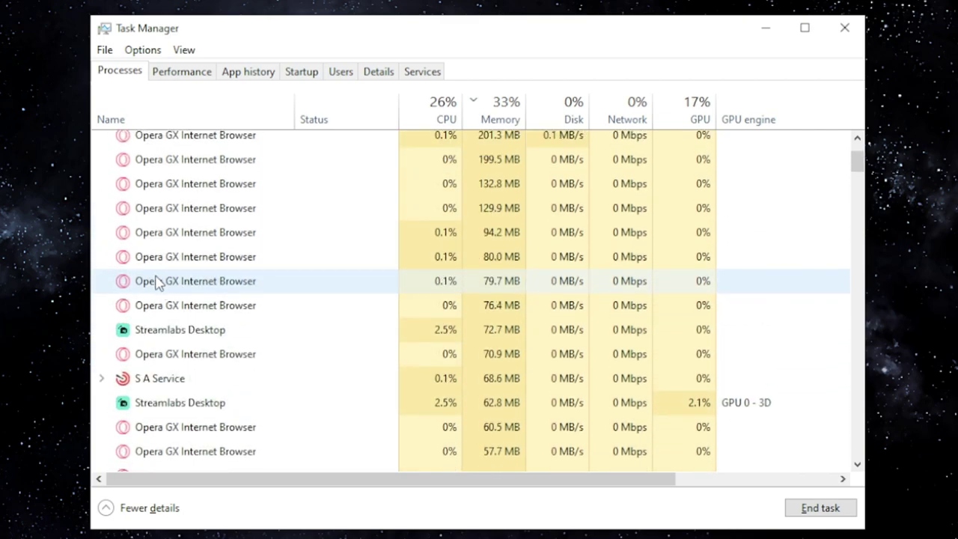
scroll(157, 282, "up", 2)
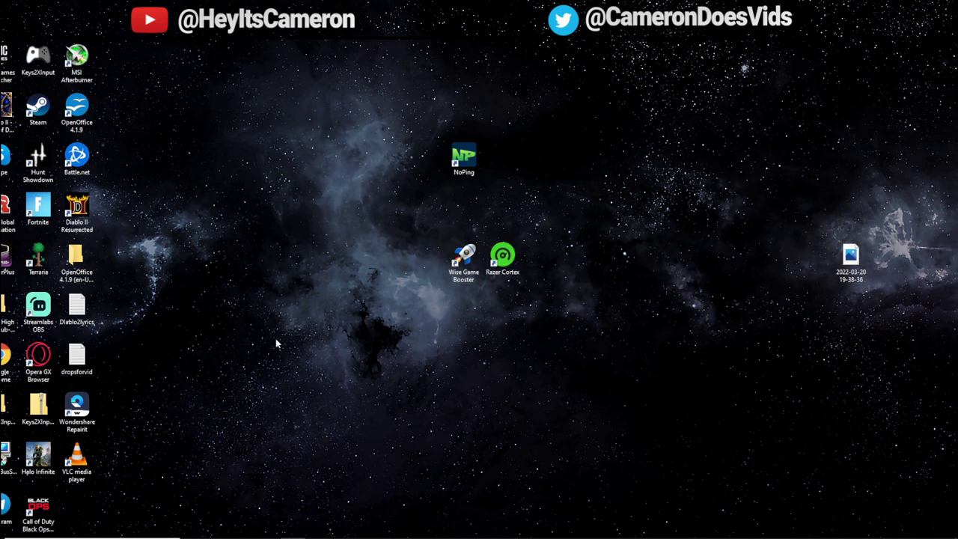
Open Defragment and Optimize Drives through a 'defrag' search.
mouse_move(130, 536)
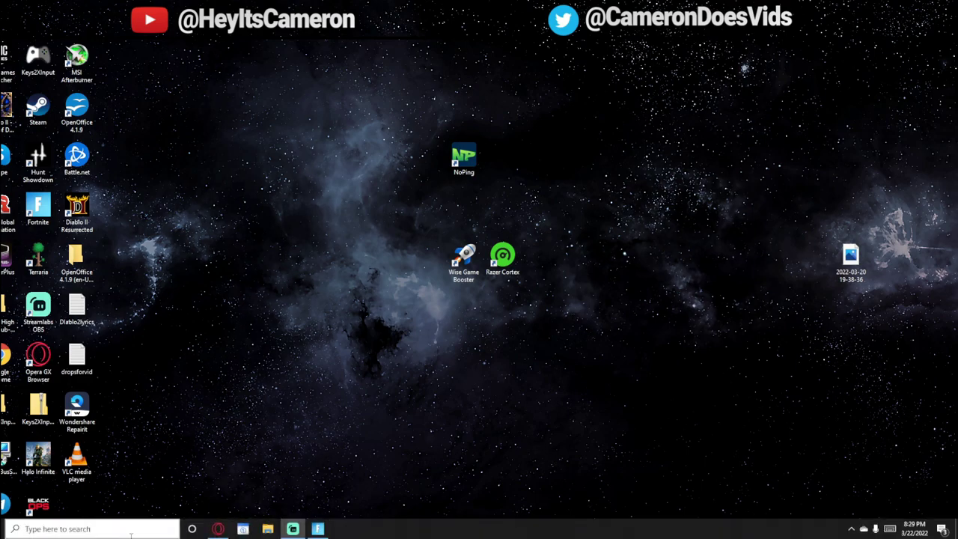
left_click(131, 532)
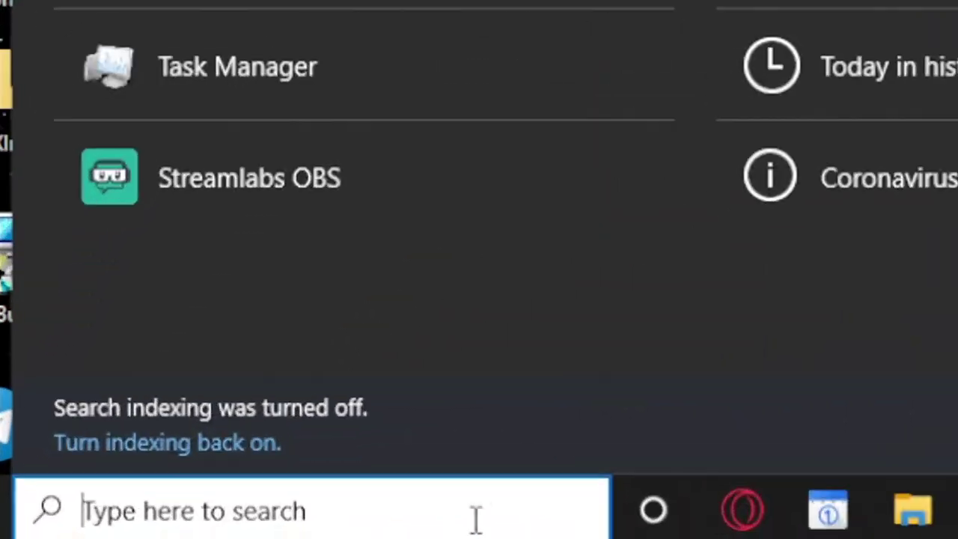
type("defrag")
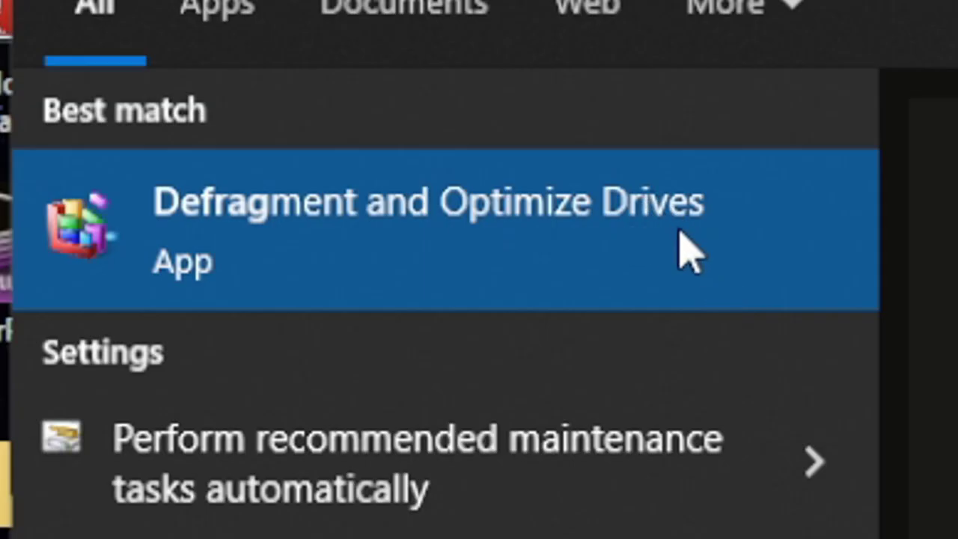
left_click(602, 273)
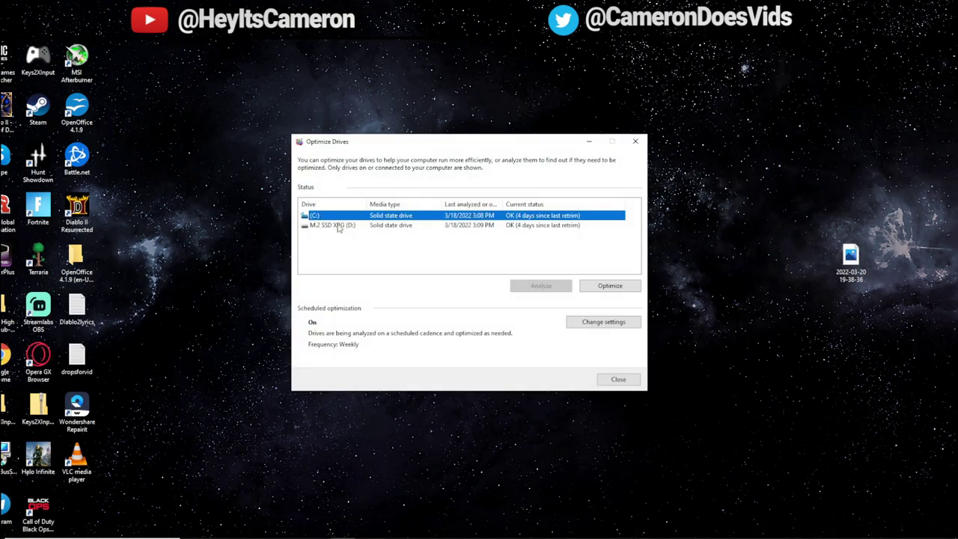
Optimize the C: drive, start optimizing M.2 SSD XPG (D:), then close the window.
left_click(345, 226)
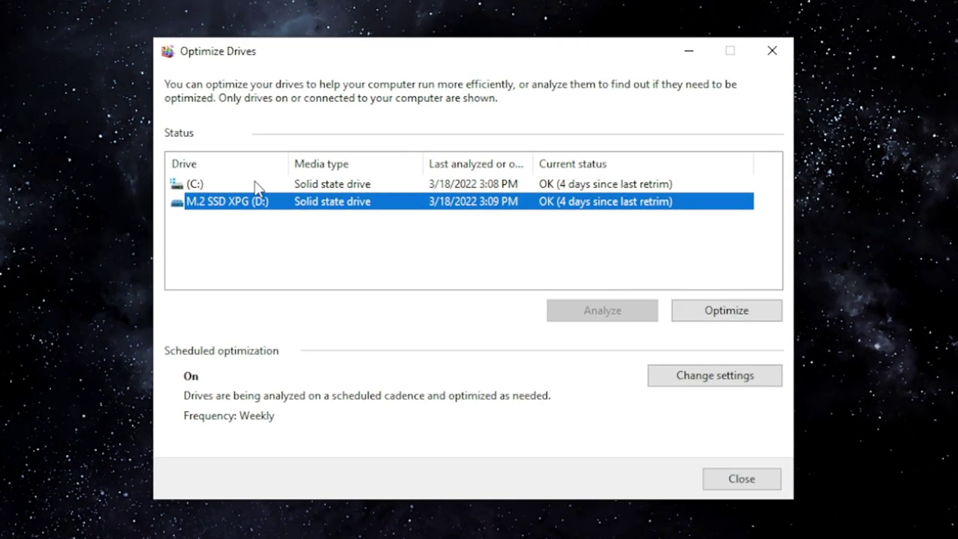
left_click(347, 216)
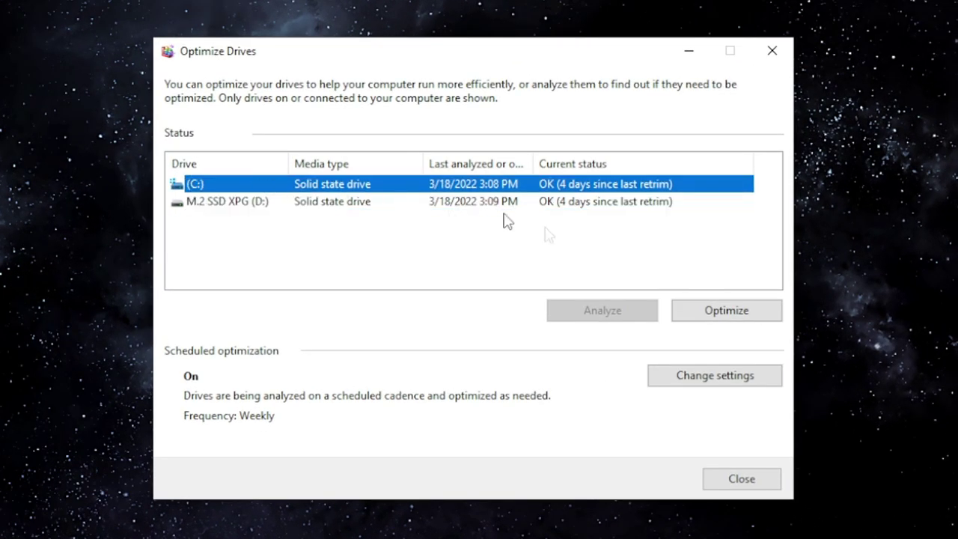
left_click(711, 312)
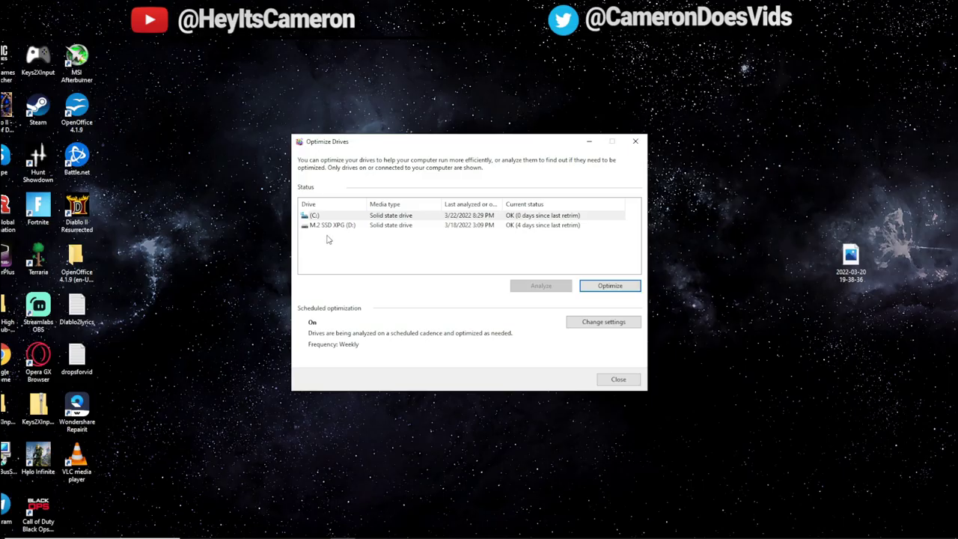
left_click(357, 226)
left_click(611, 286)
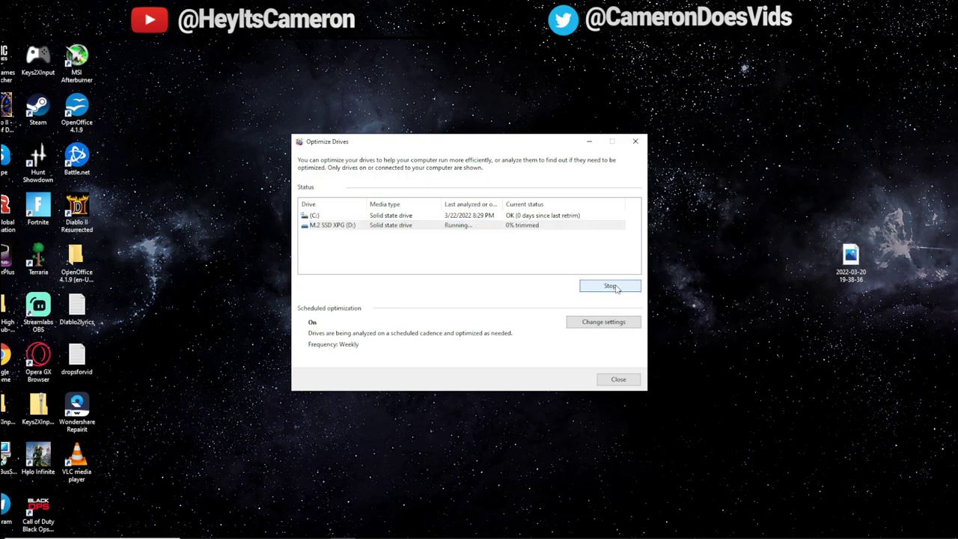
key("alt+F4")
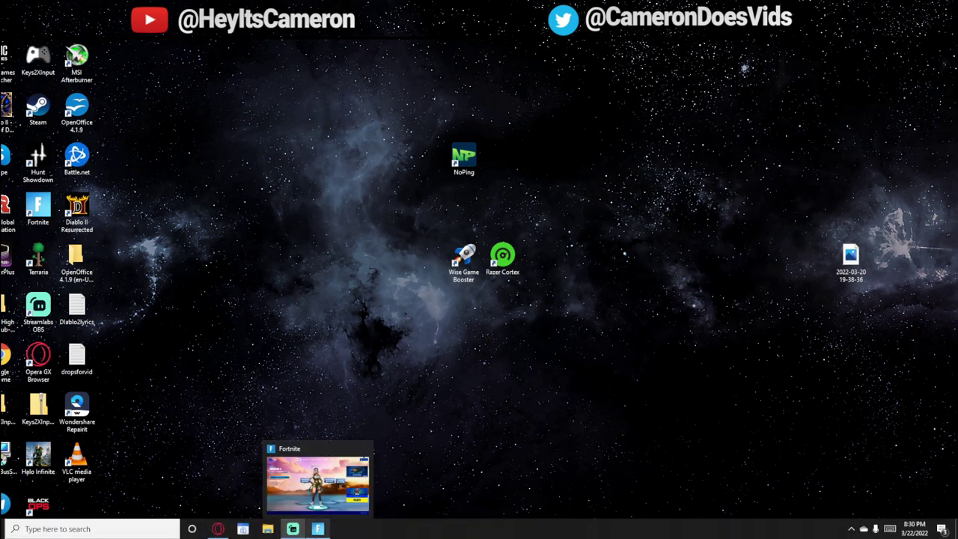
left_click(316, 529)
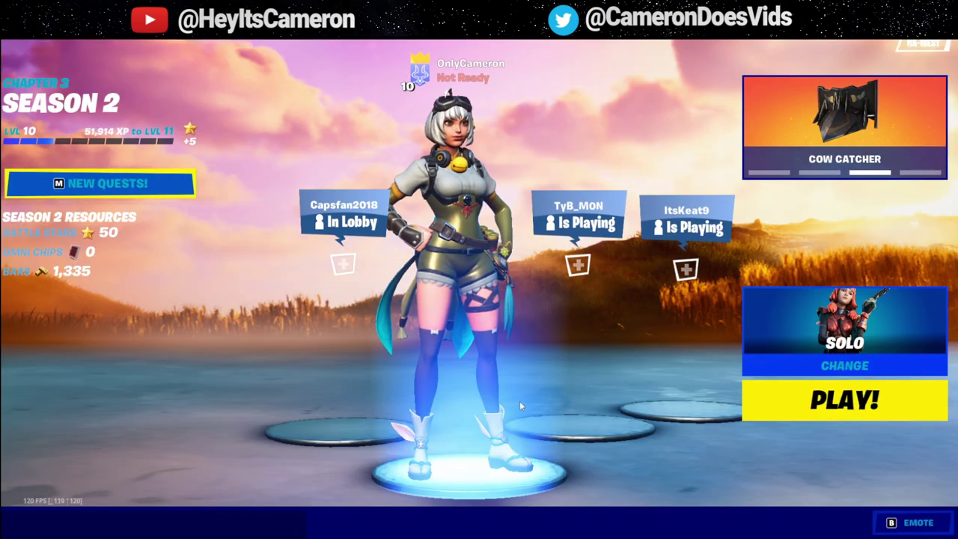
Load the creative island and walk across the grass and up the build area's stairs.
left_click(818, 351)
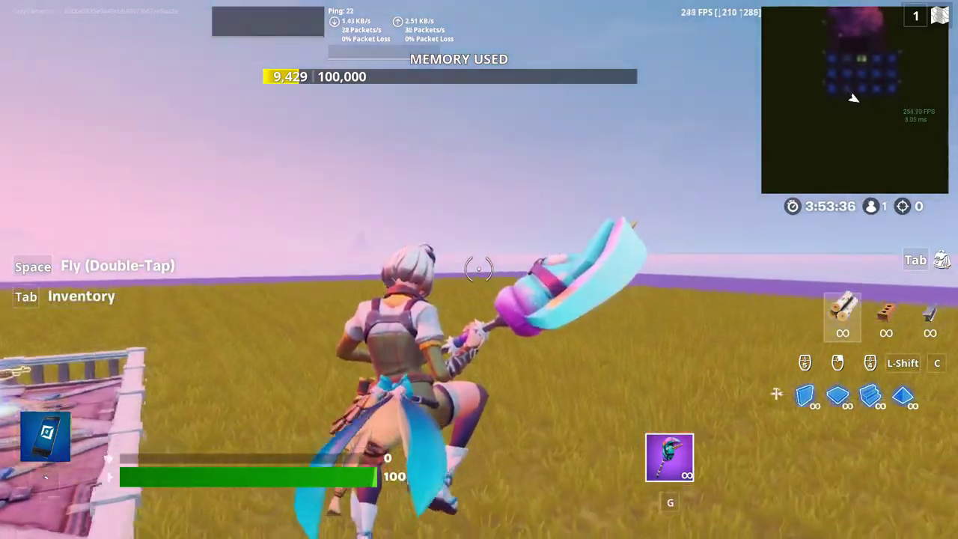
key("w")
key("space")
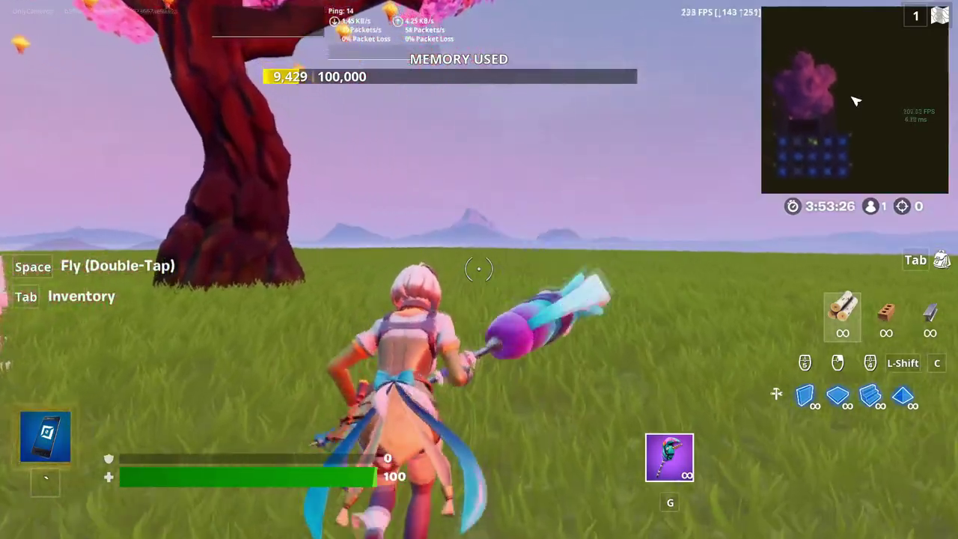
key("w")
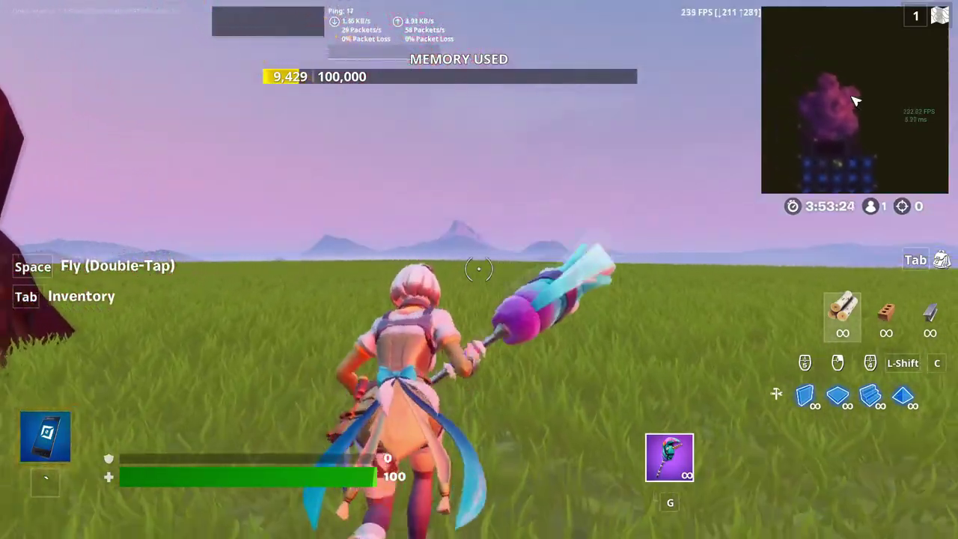
key("w")
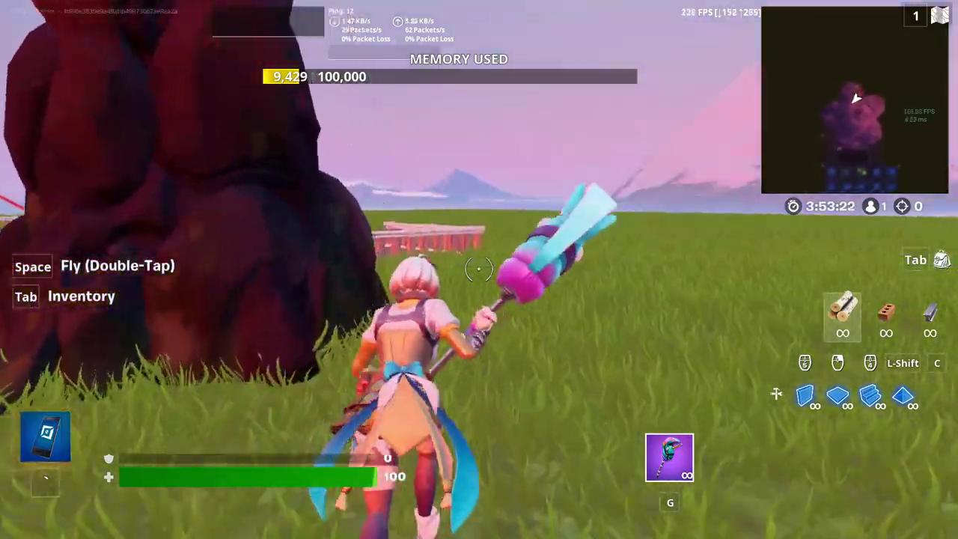
key("w")
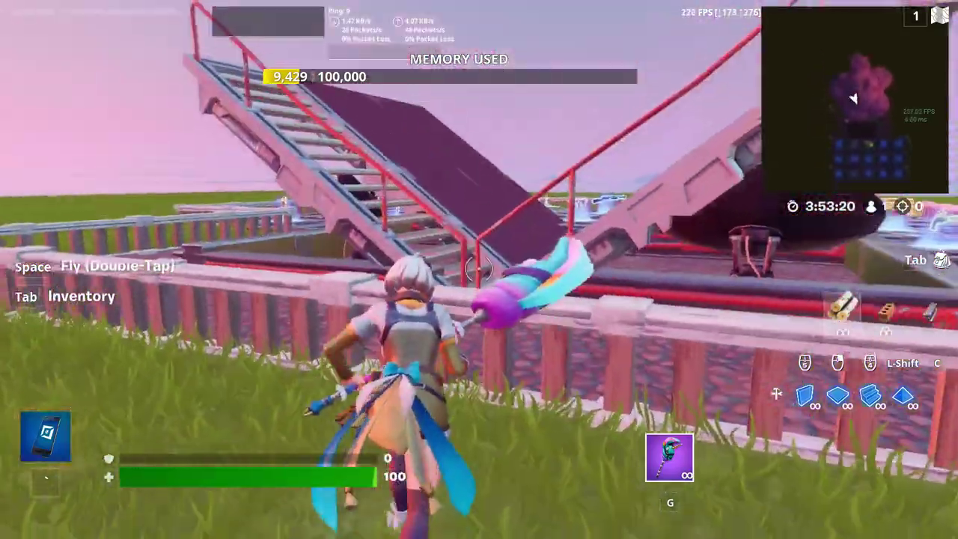
key("w")
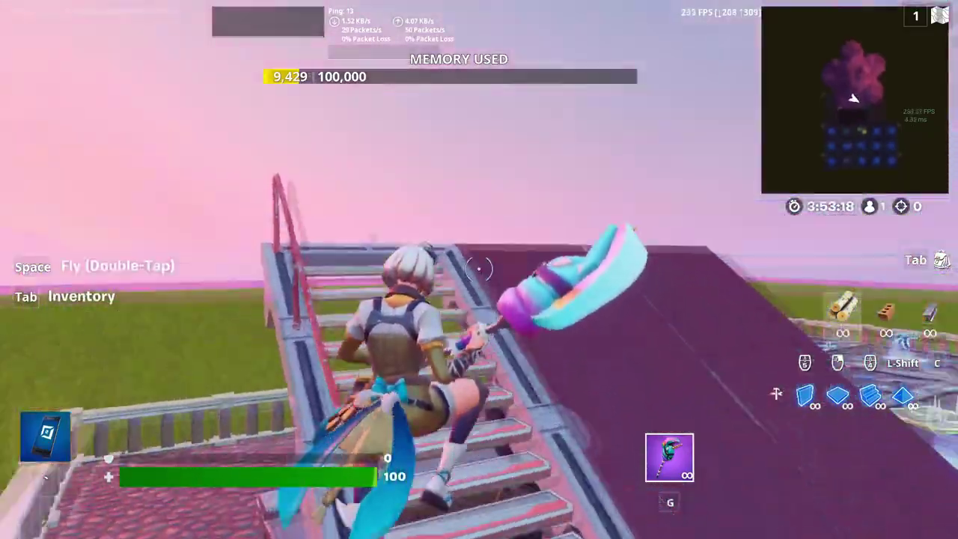
key("w")
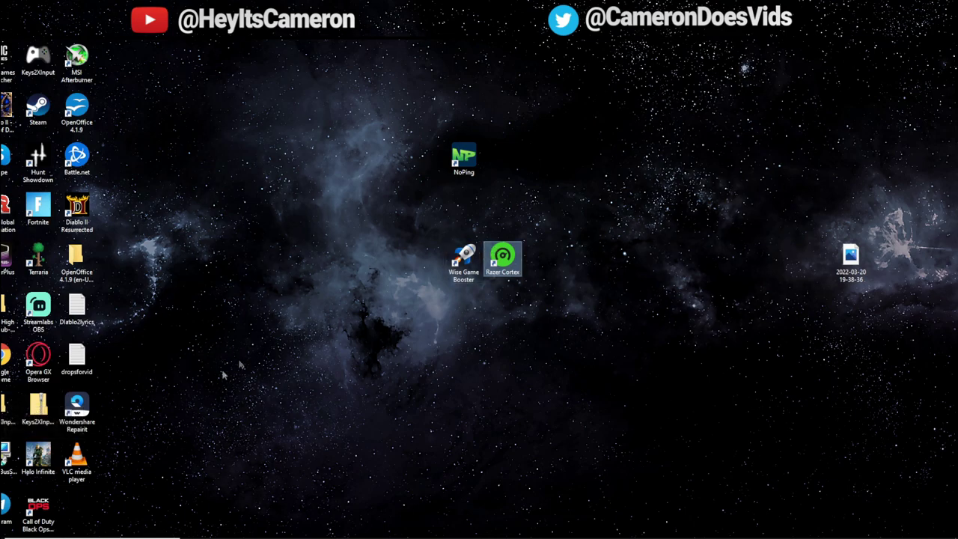
Launch Razer Cortex and run Boost Now from the Game Booster boost list.
key("Return")
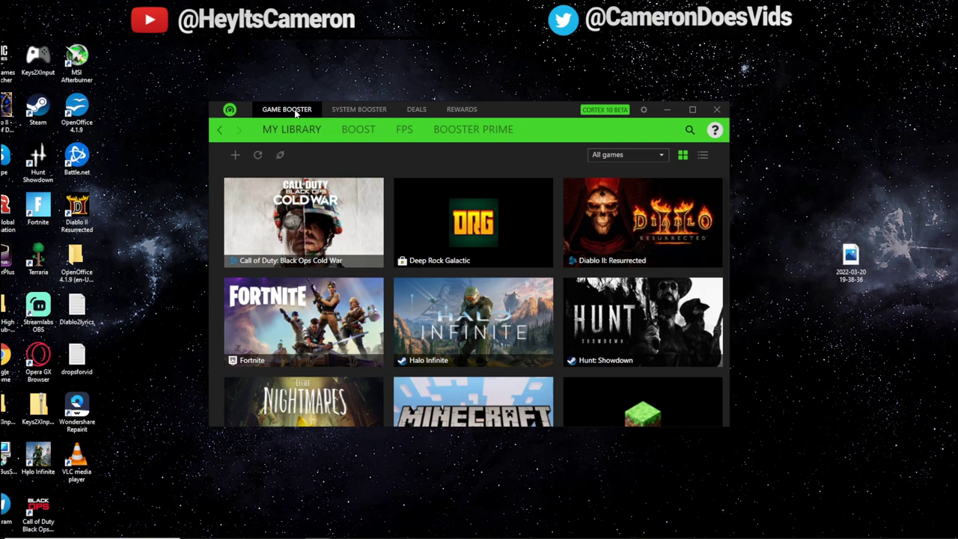
left_click(353, 131)
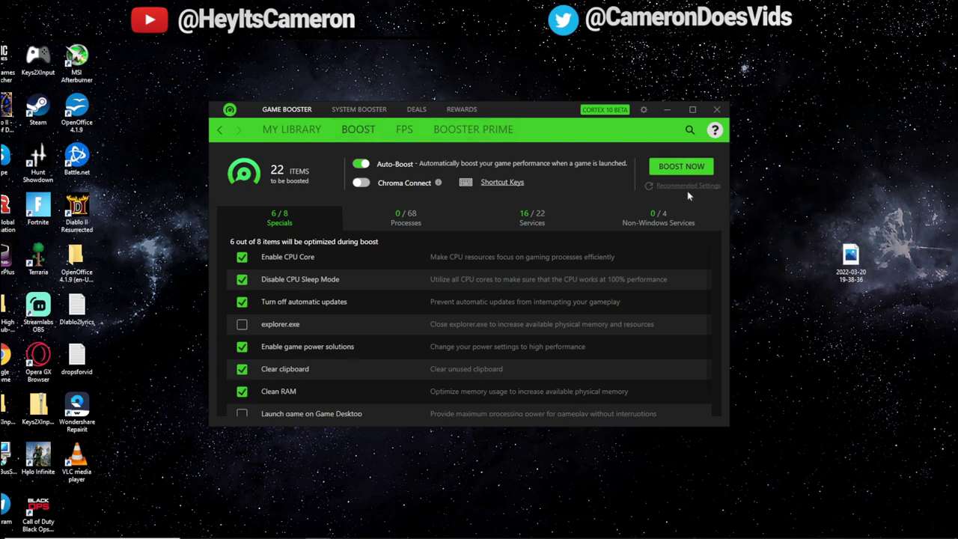
left_click(680, 169)
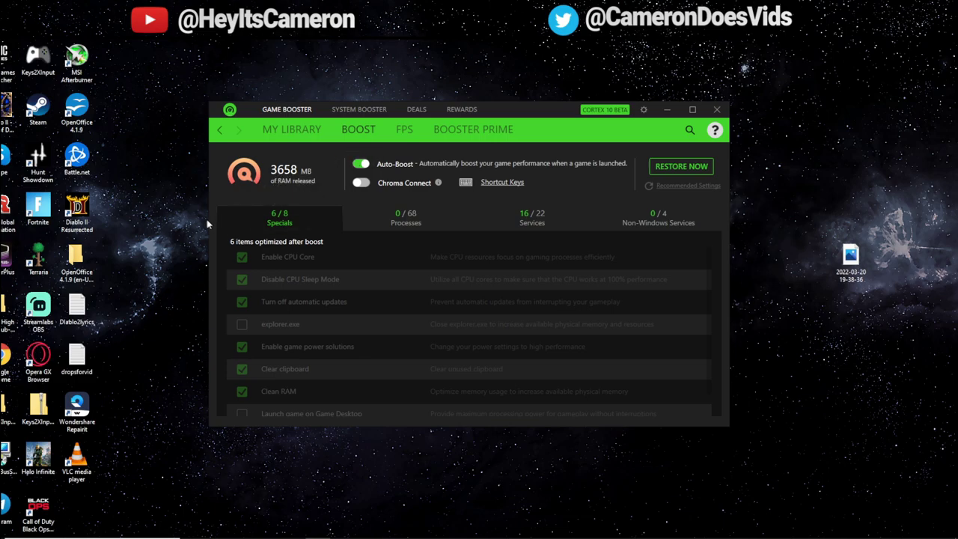
Run a System Booster scan, then open the Razer tray icon's menu to exit the app.
left_click(362, 110)
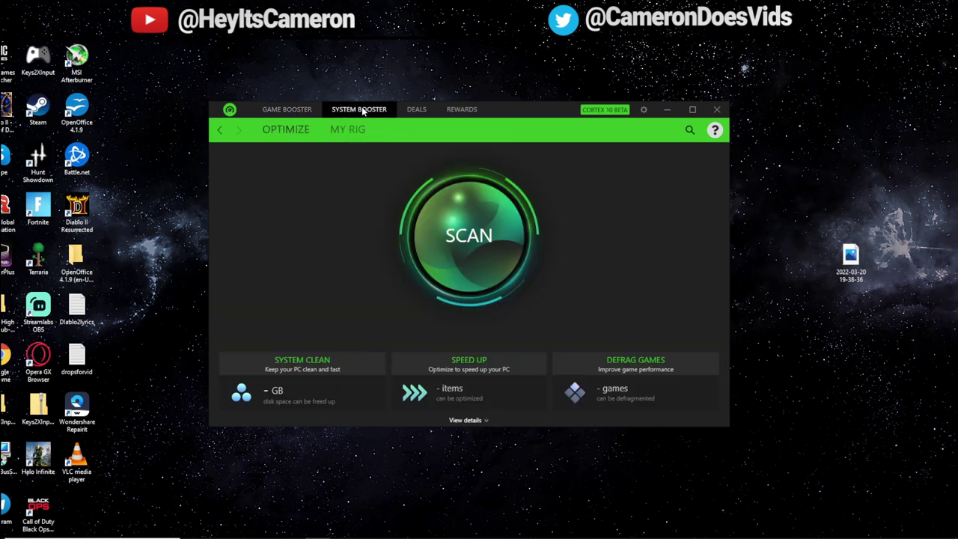
left_click(455, 255)
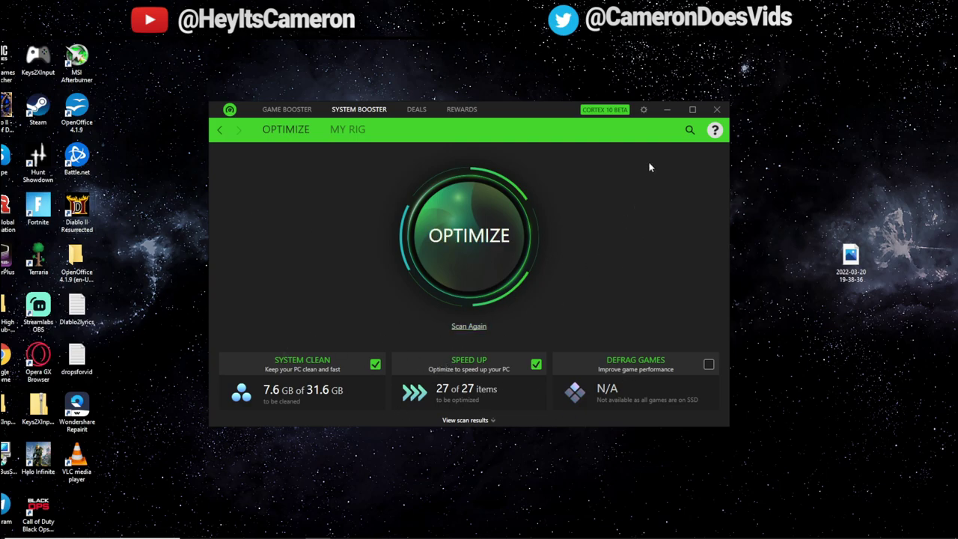
mouse_move(524, 536)
left_click(851, 529)
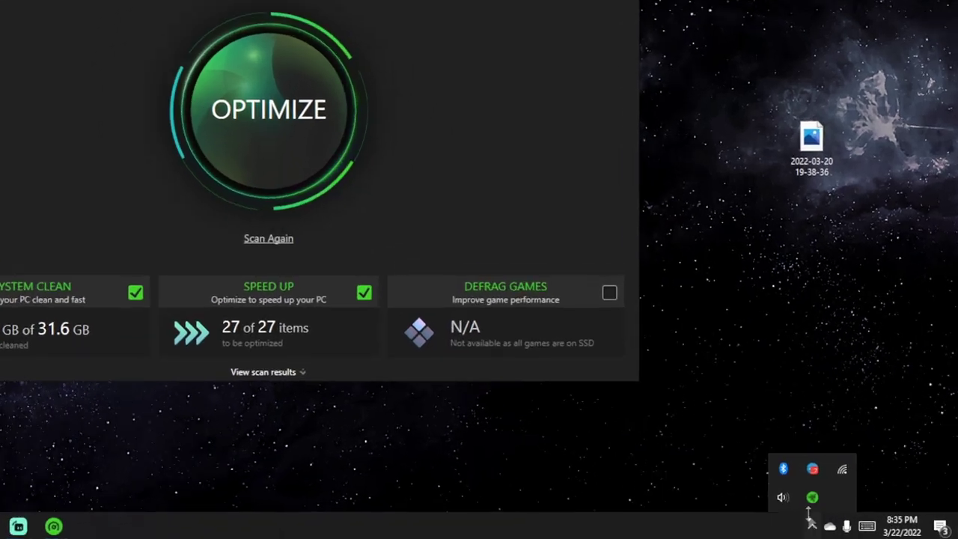
right_click(852, 508)
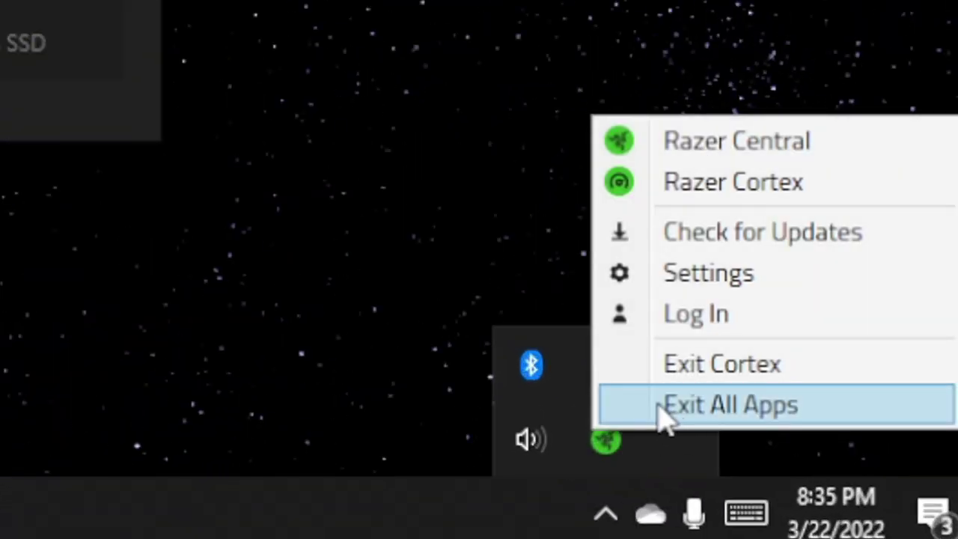